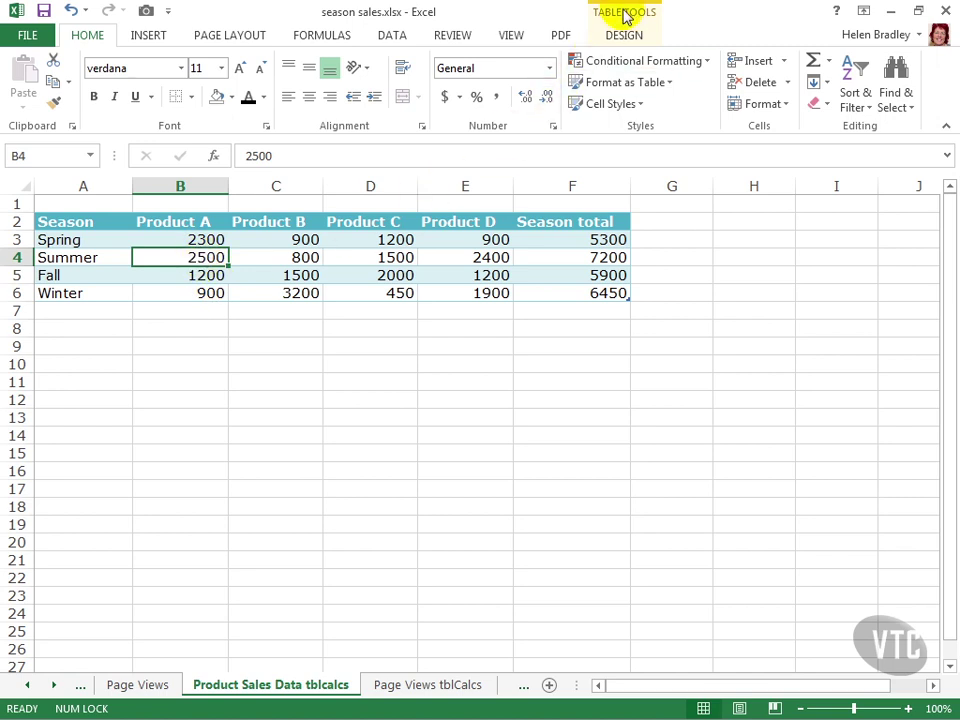
- Add a total row to the product sales table and check the formula in its Season total cell
{"action": "left_click", "coordinate": [625, 38]}
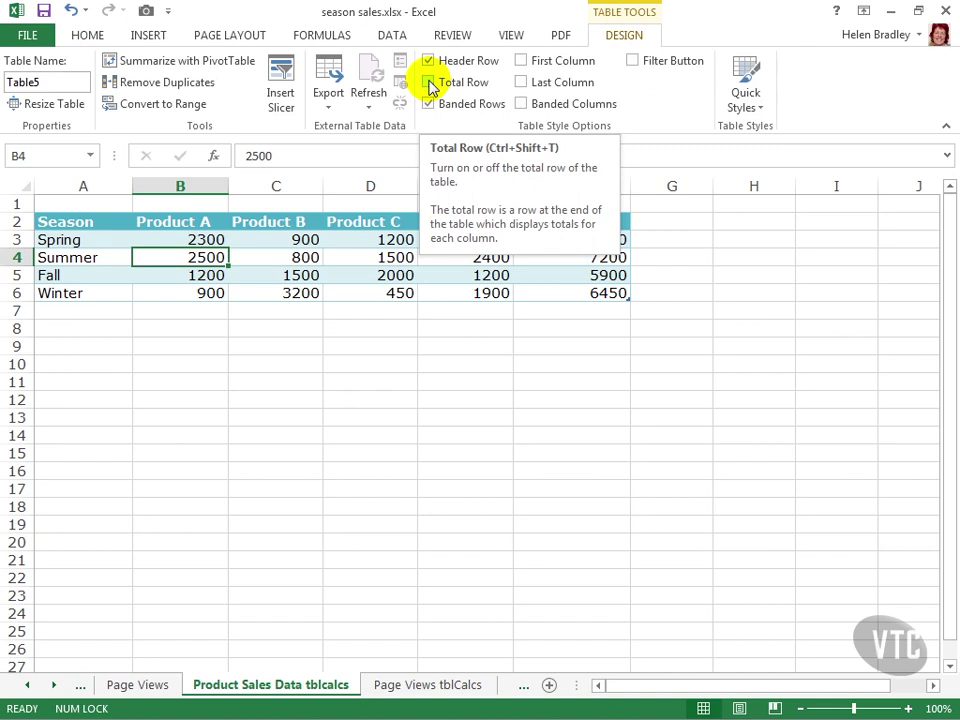
{"action": "left_click", "coordinate": [430, 83]}
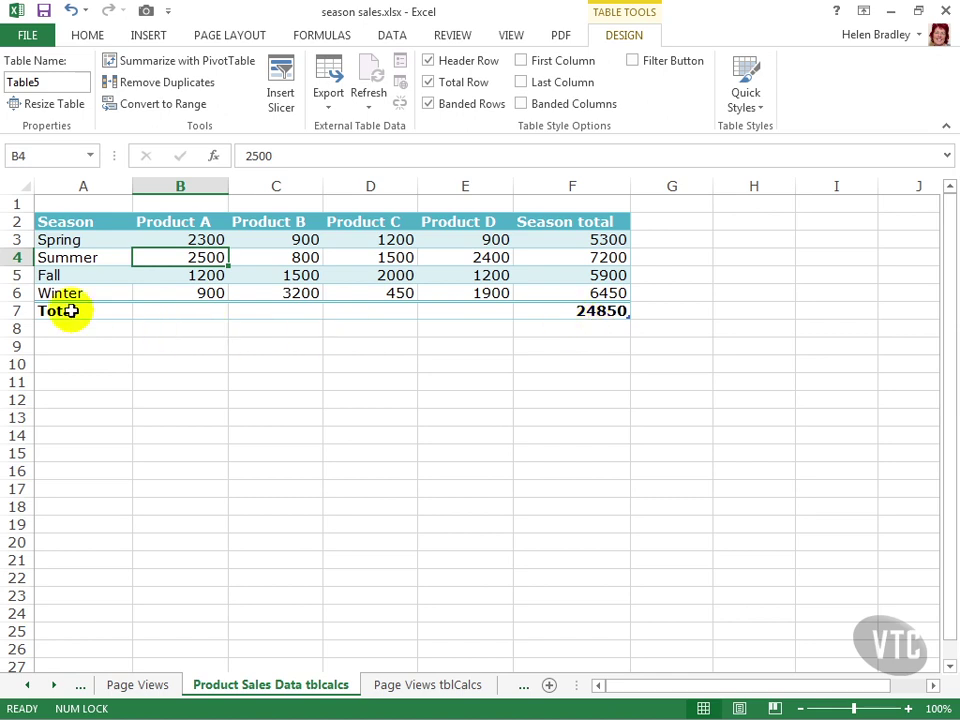
{"action": "left_click", "coordinate": [620, 314]}
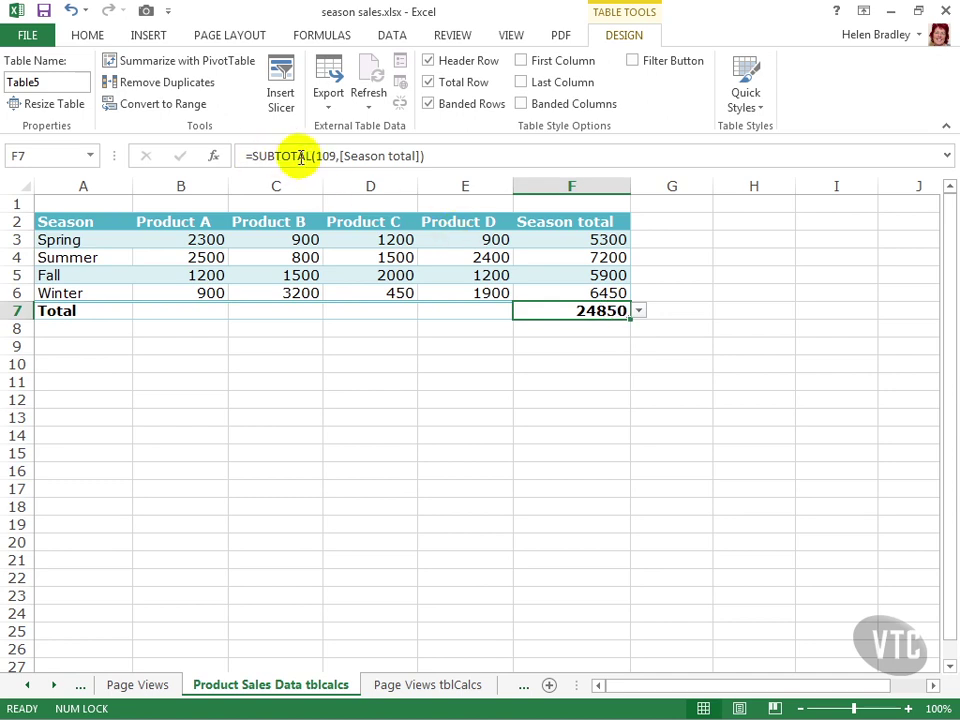
- Try Average as the total row's calculation for the Season total column, and return it to Sum
{"action": "left_click", "coordinate": [640, 311]}
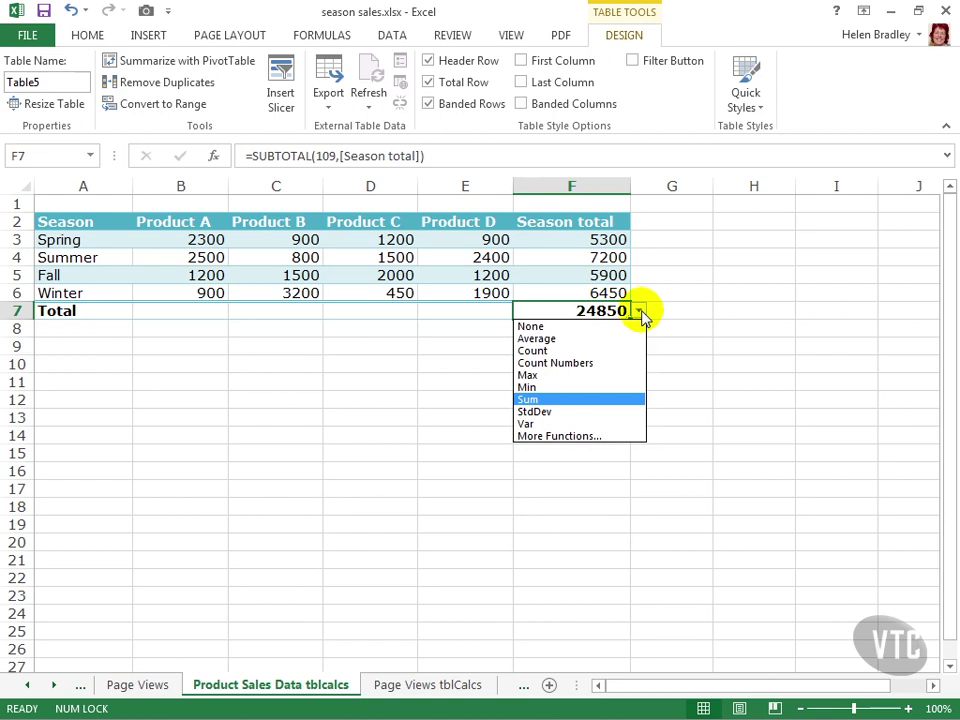
{"action": "left_click", "coordinate": [542, 338]}
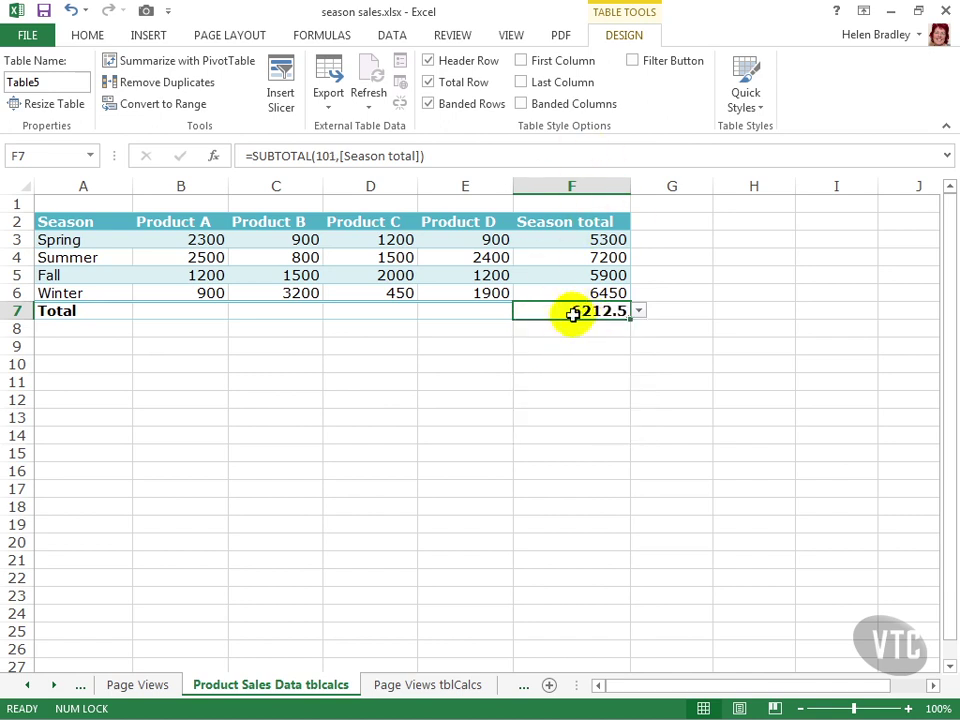
{"action": "left_click", "coordinate": [639, 312]}
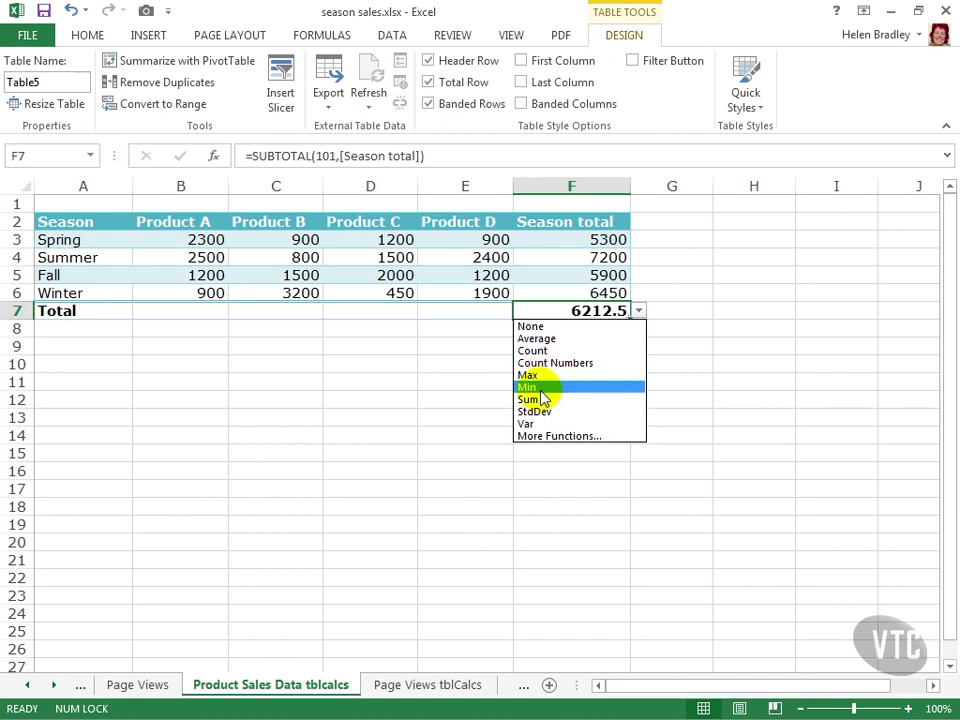
{"action": "left_click", "coordinate": [532, 399]}
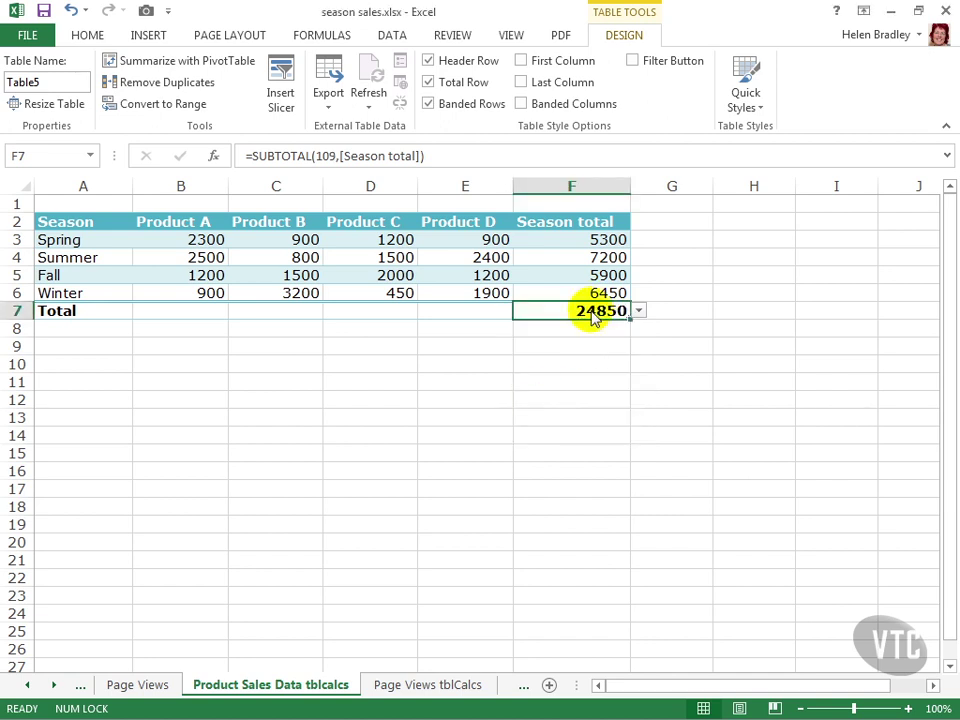
- Add a total row to the table on the Page Views tblCalcs sheet, with None as the Running Total Page Views calculation
{"action": "left_click", "coordinate": [432, 686]}
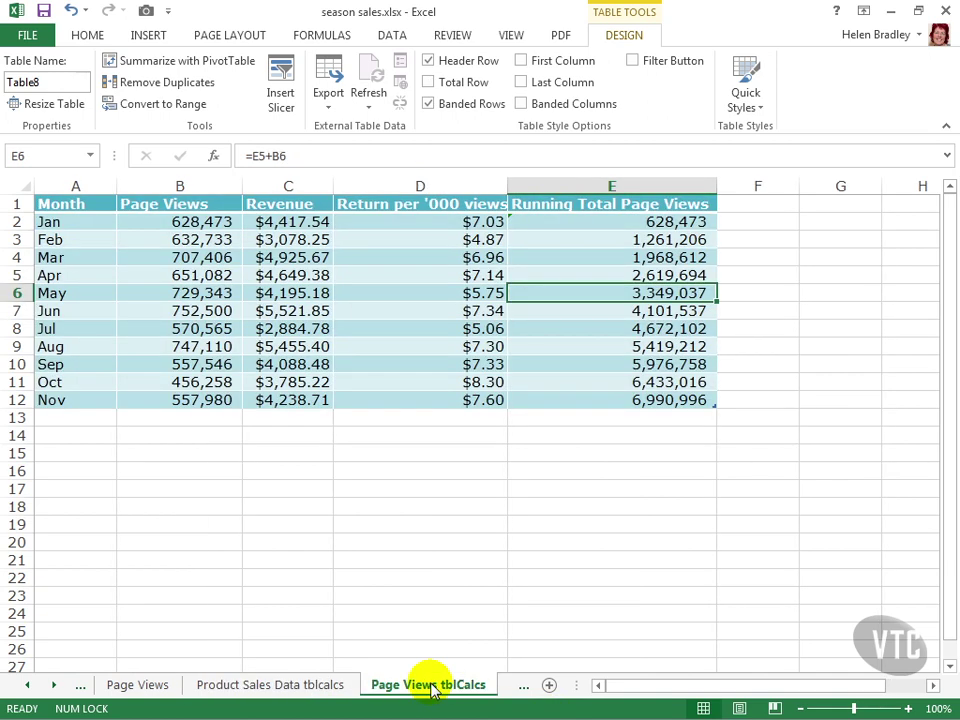
{"action": "left_click", "coordinate": [427, 83]}
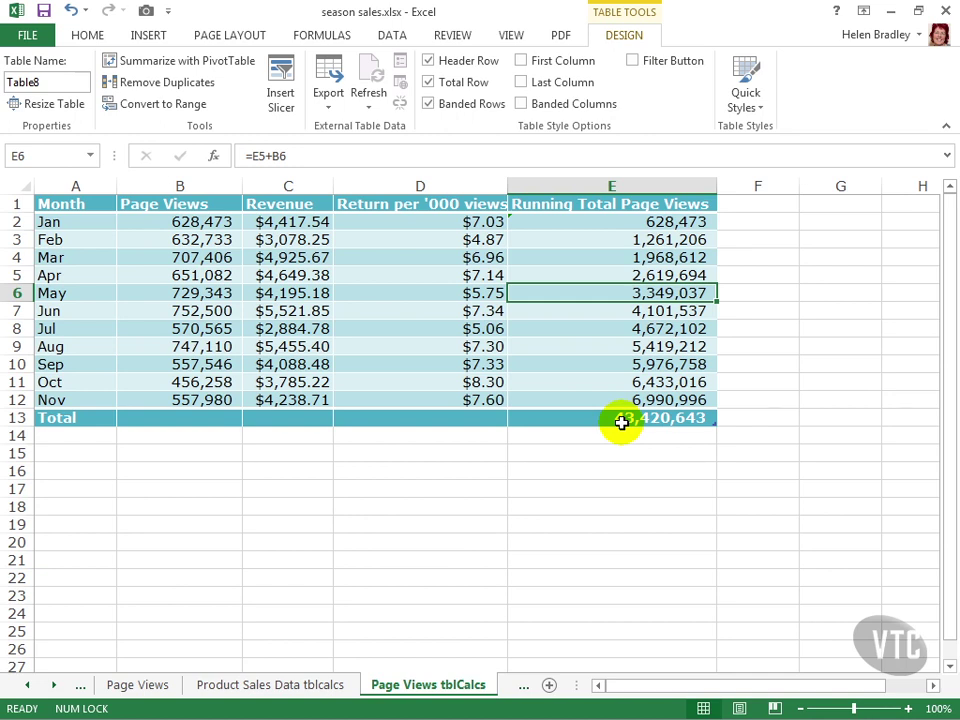
{"action": "left_click", "coordinate": [621, 422]}
{"action": "left_click", "coordinate": [724, 418]}
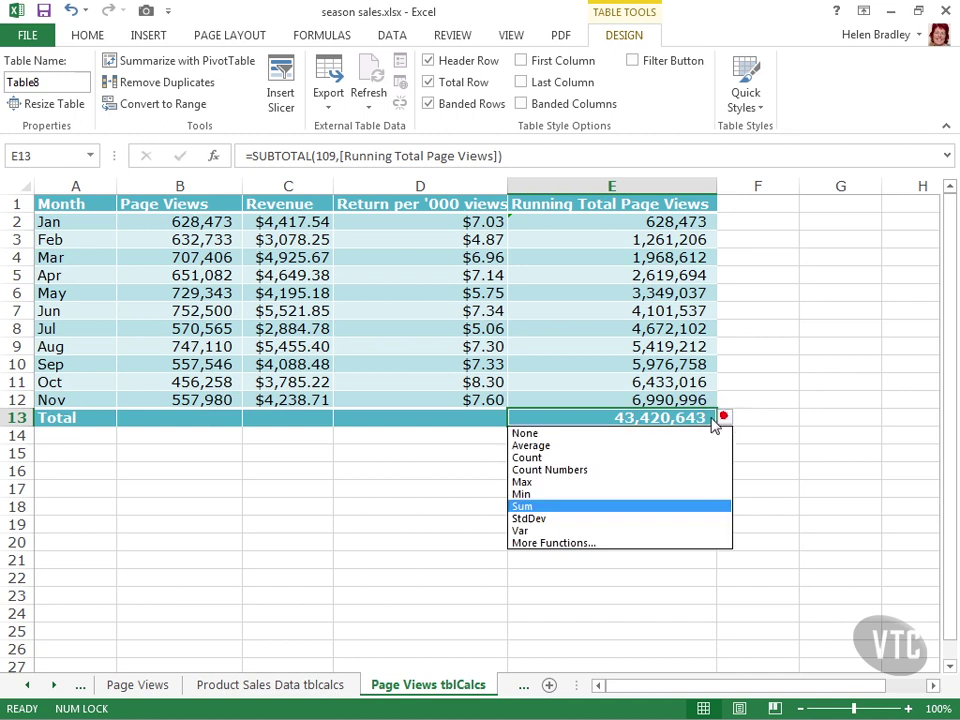
{"action": "left_click", "coordinate": [584, 440]}
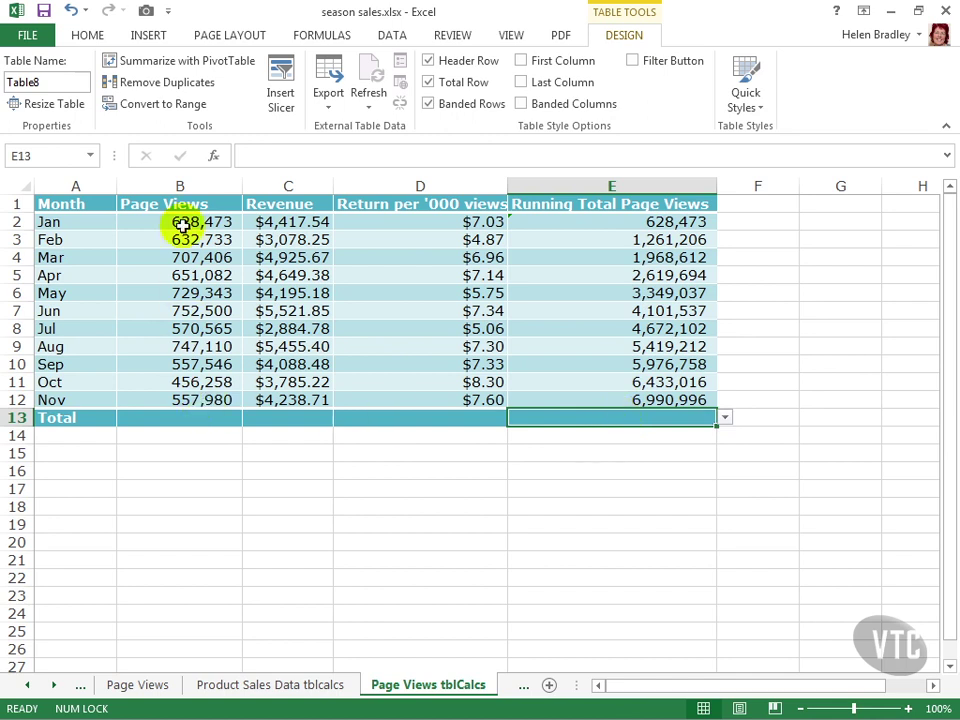
- Set the total row to calculate the Average for the Page Views, Revenue and Return per '000 views columns
{"action": "left_click", "coordinate": [207, 417]}
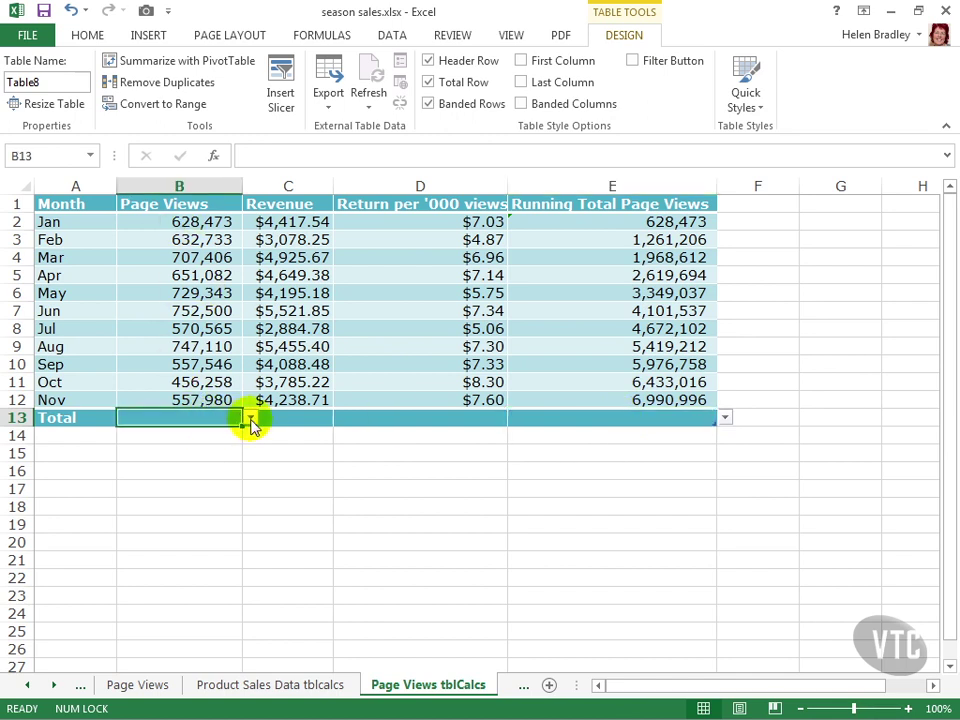
{"action": "left_click", "coordinate": [250, 417]}
{"action": "left_click", "coordinate": [237, 446]}
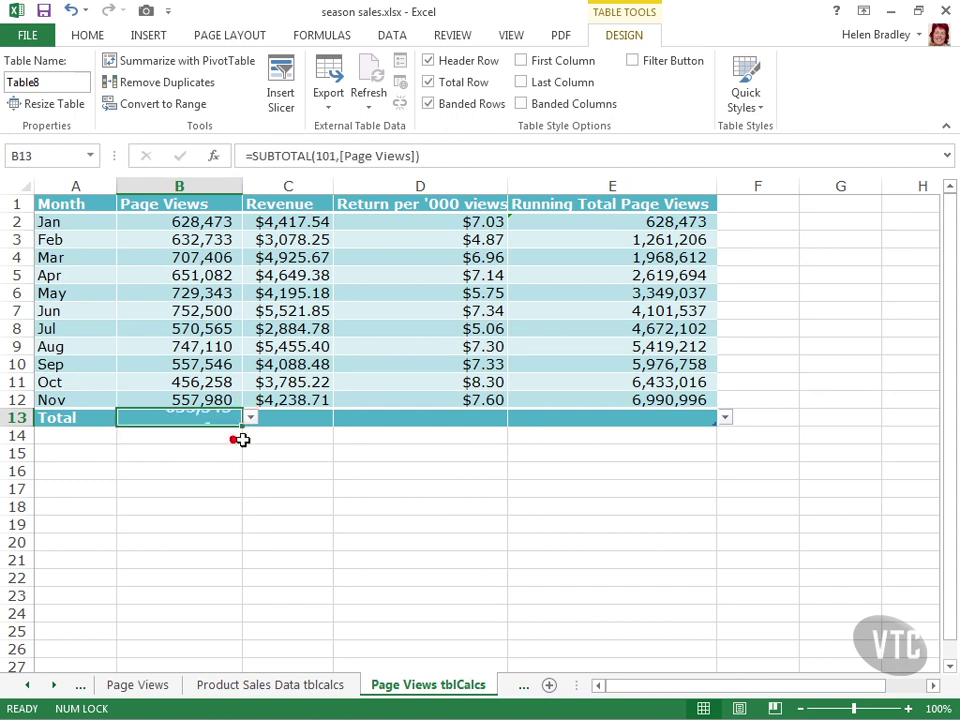
{"action": "left_click", "coordinate": [311, 418]}
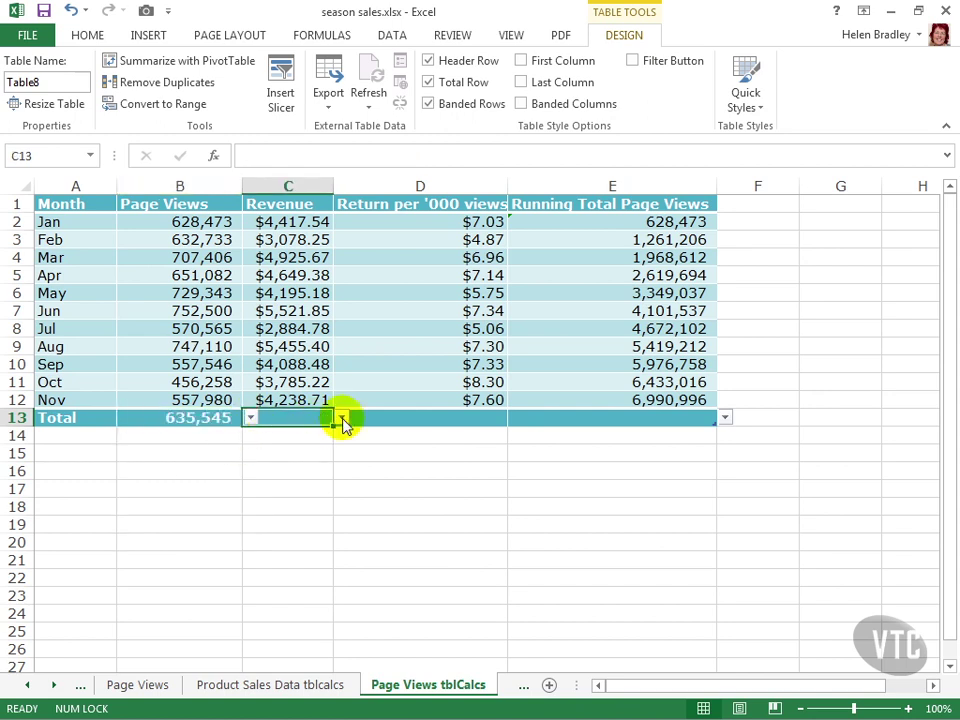
{"action": "left_click", "coordinate": [341, 418]}
{"action": "left_click", "coordinate": [303, 446]}
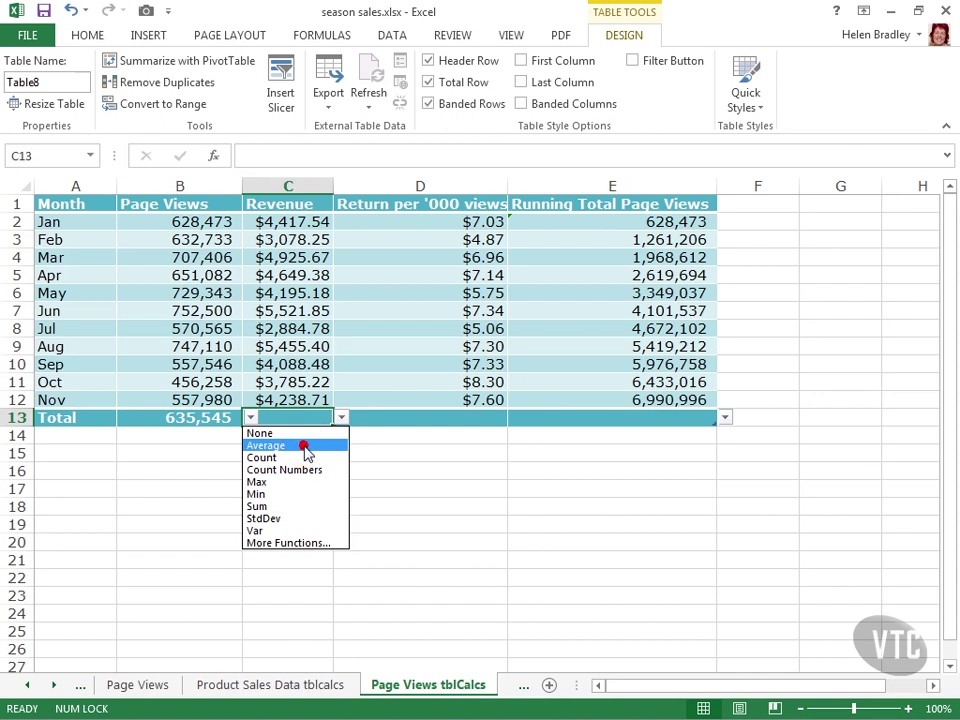
{"action": "left_click", "coordinate": [491, 419]}
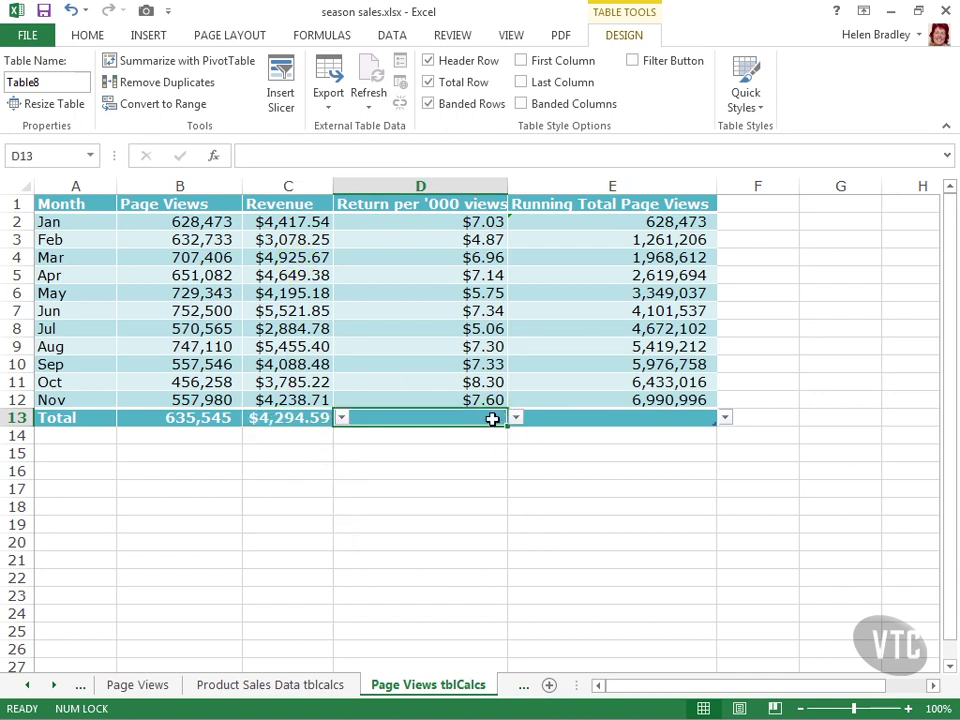
{"action": "left_click", "coordinate": [514, 418]}
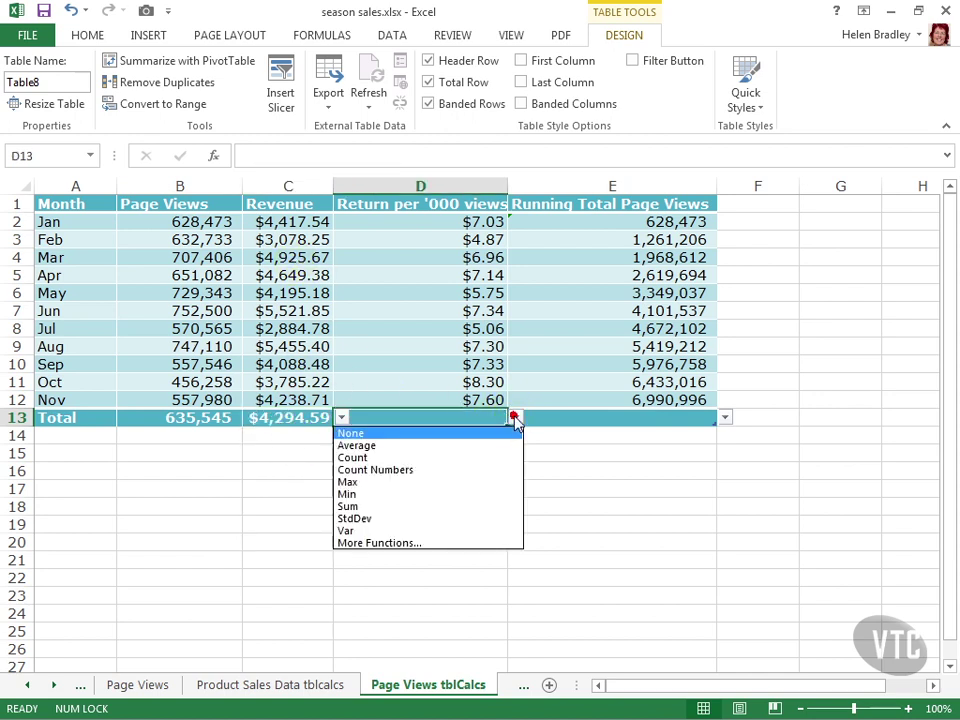
{"action": "left_click", "coordinate": [455, 450]}
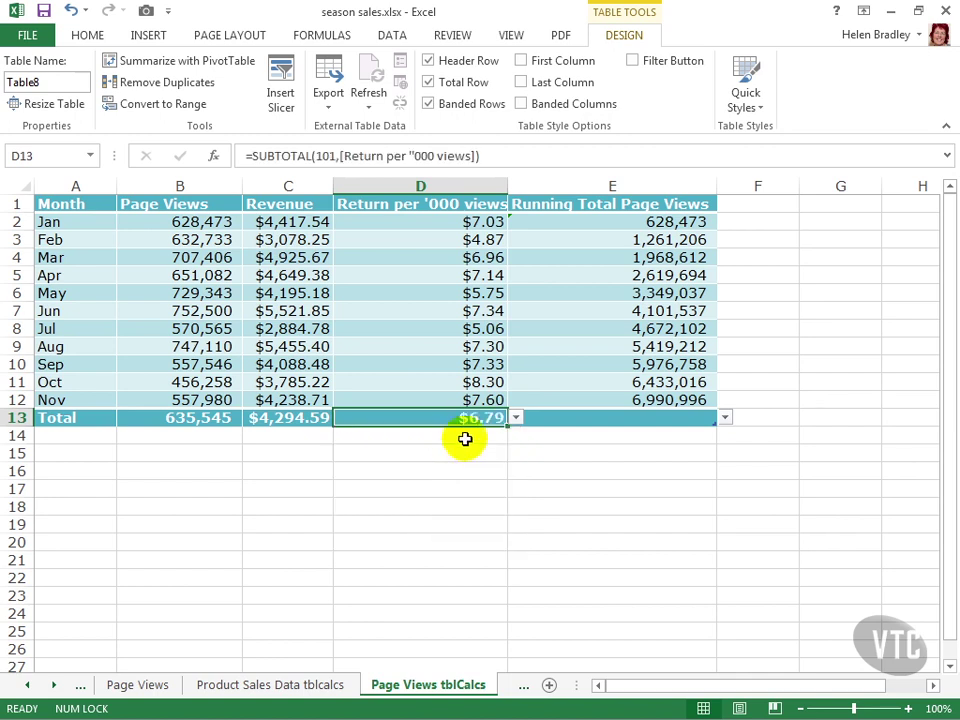
- Try the Average calculation in the Month column's total row cell, A13
{"action": "left_click", "coordinate": [63, 418]}
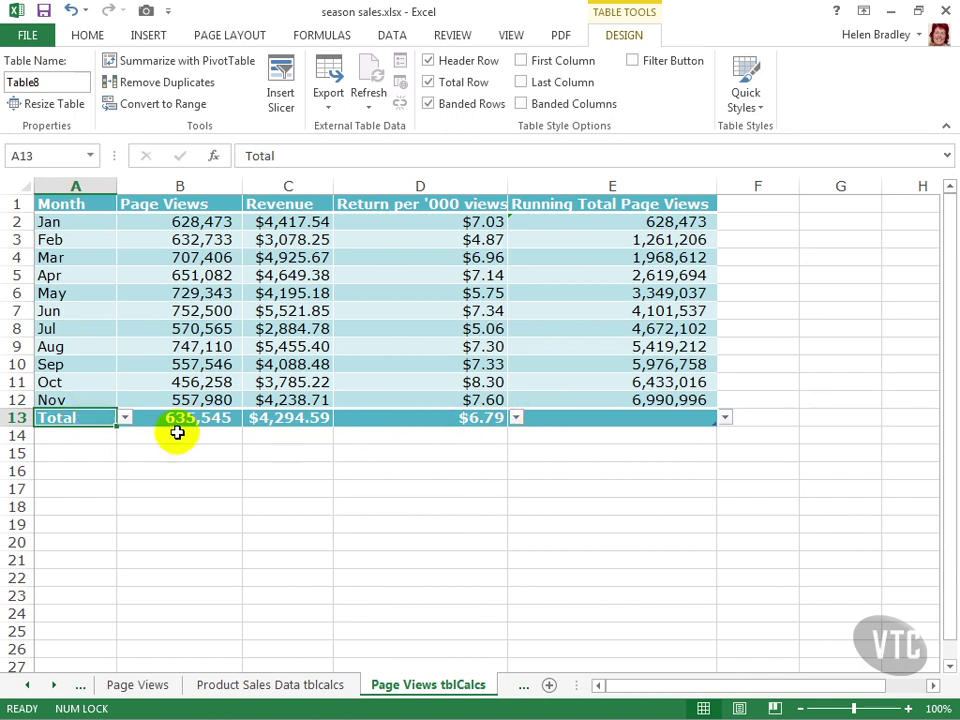
{"action": "left_click", "coordinate": [124, 418]}
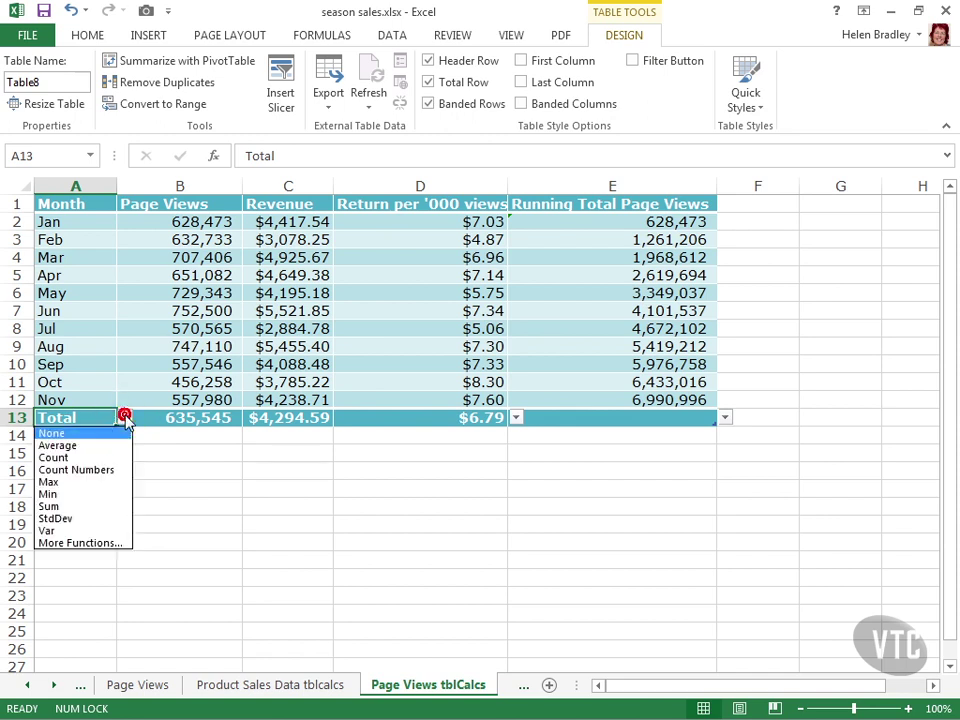
{"action": "left_click", "coordinate": [64, 446]}
{"action": "left_click", "coordinate": [66, 452]}
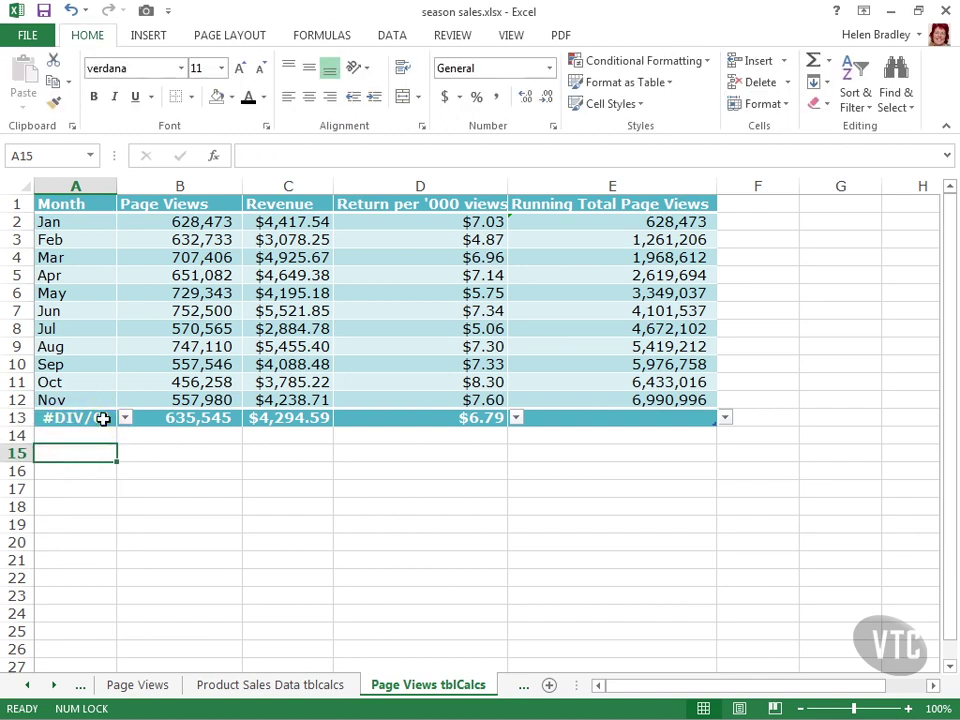
- Label the total row "Average" in the Month column, cell A13
{"action": "left_click", "coordinate": [101, 418]}
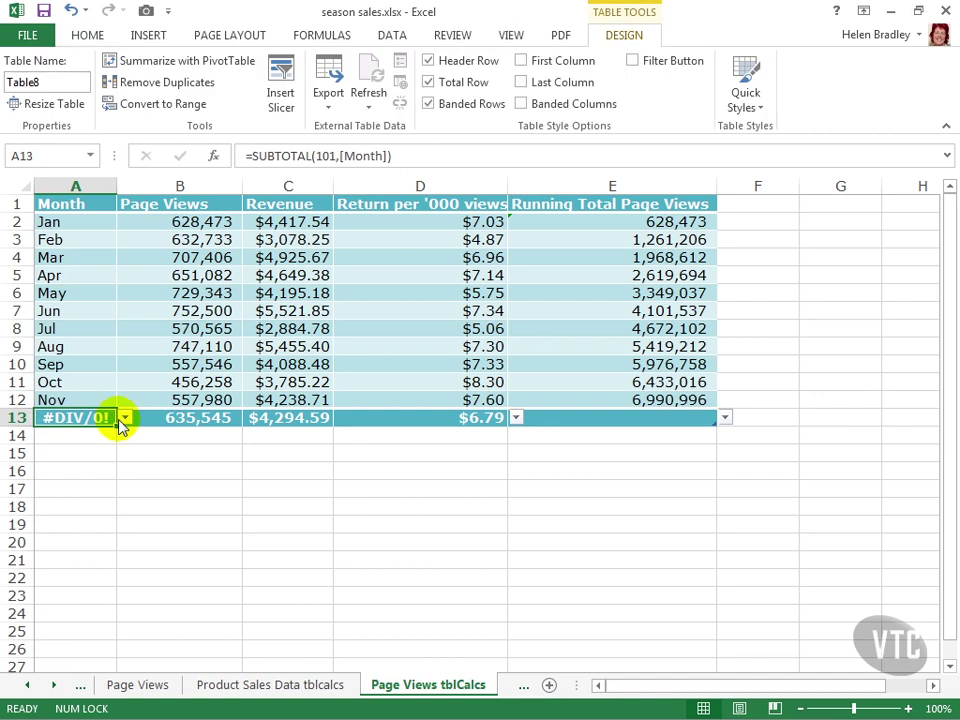
{"action": "type", "text": "Avera"}
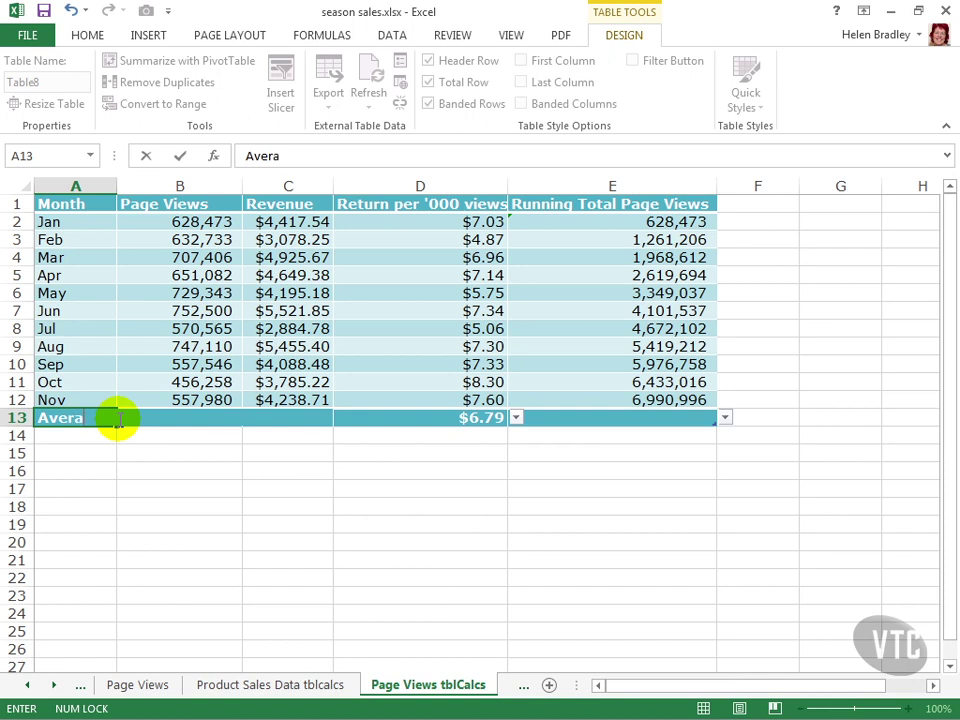
{"action": "type", "text": "ge"}
{"action": "left_click", "coordinate": [195, 453]}
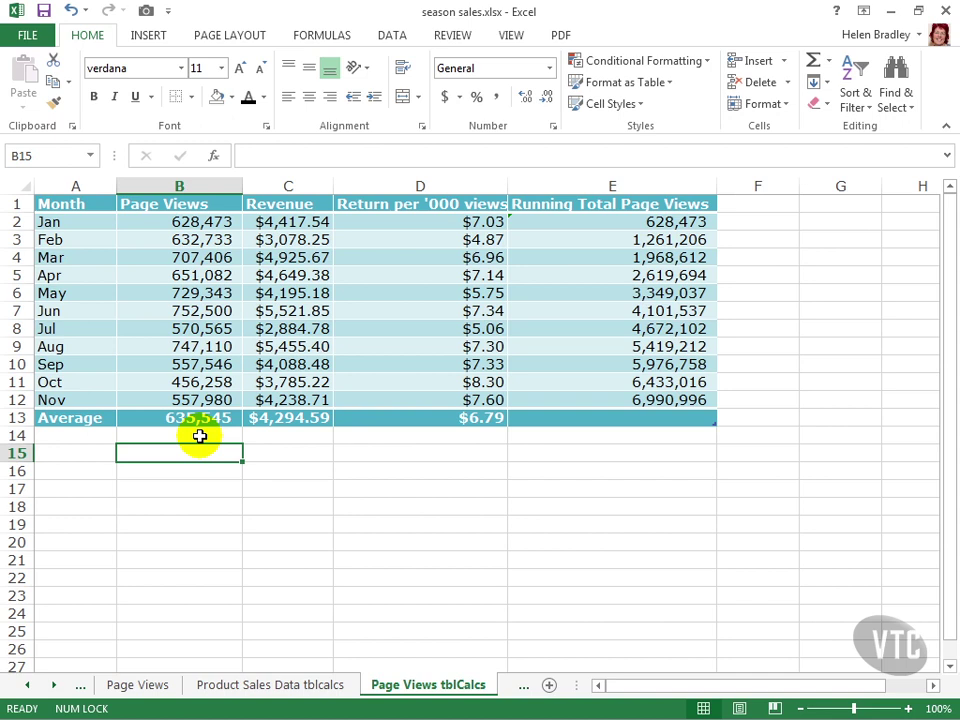
{"action": "left_click", "coordinate": [81, 419]}
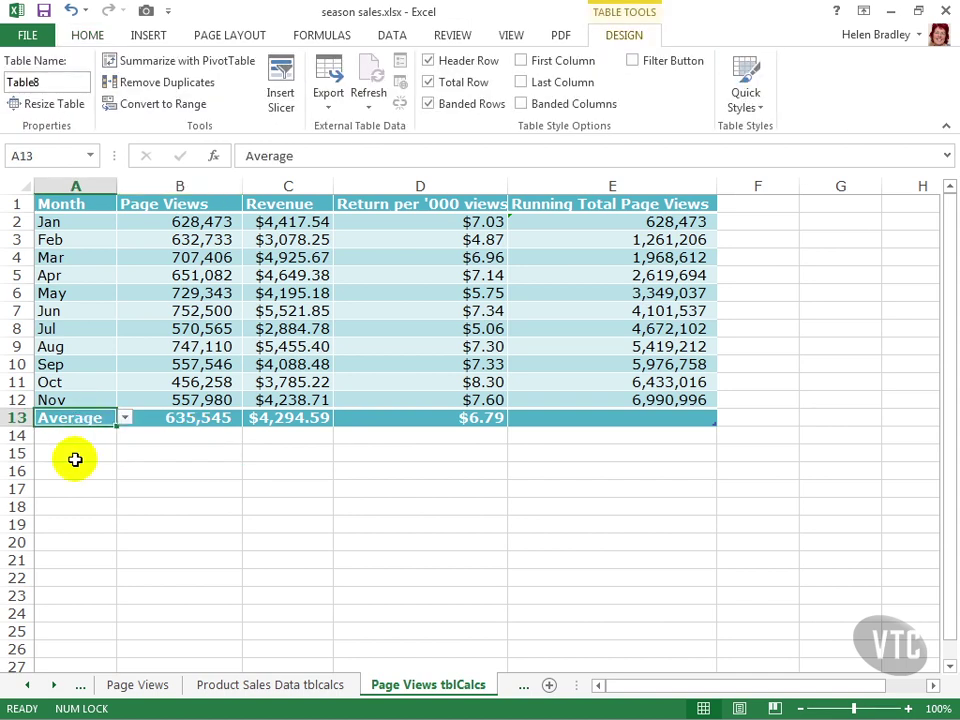